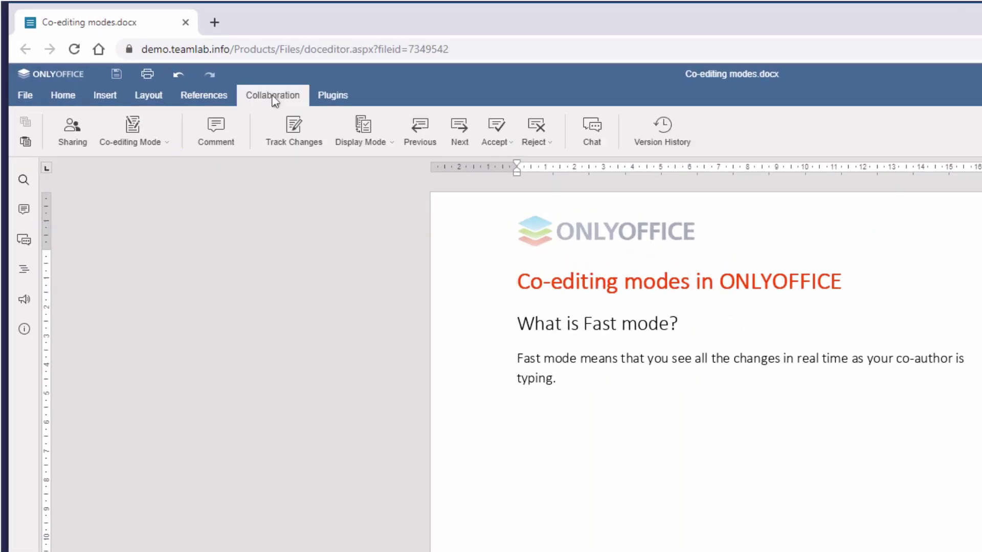
- Share the Co-editing modes document with one colleague who has Full Access, and save the sharing settings
click(72, 129)
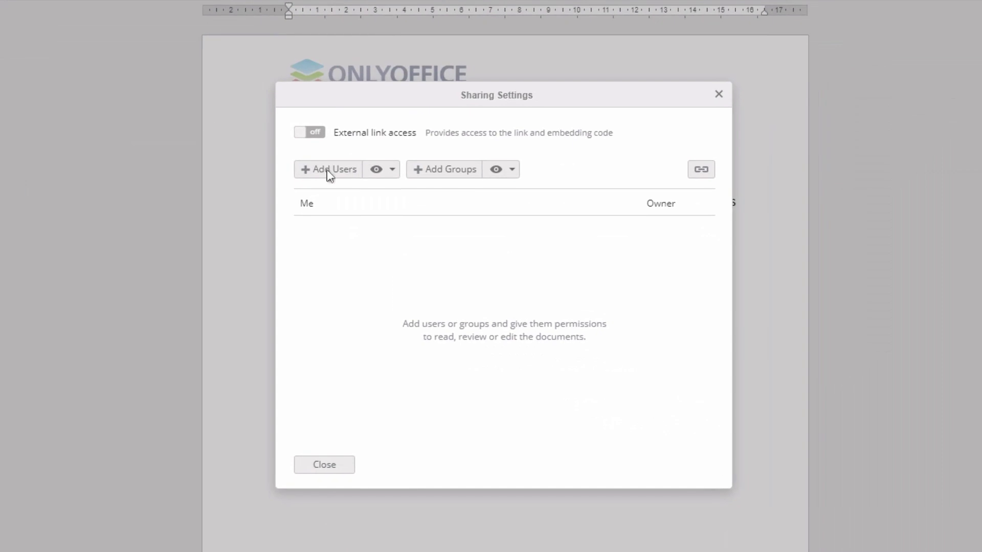
click(328, 174)
scroll(444, 253, down, 1)
scroll(414, 265, down, 2)
click(387, 268)
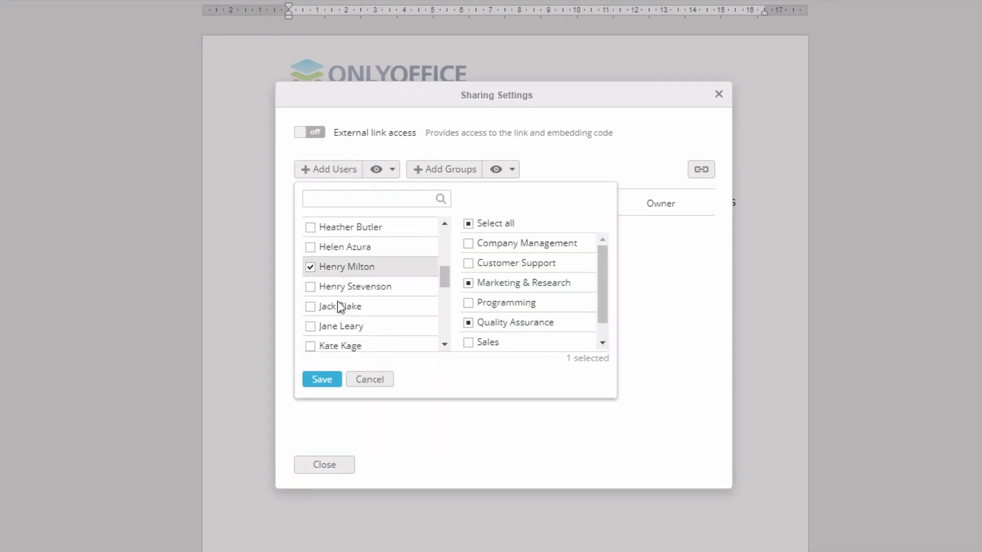
click(322, 382)
click(658, 233)
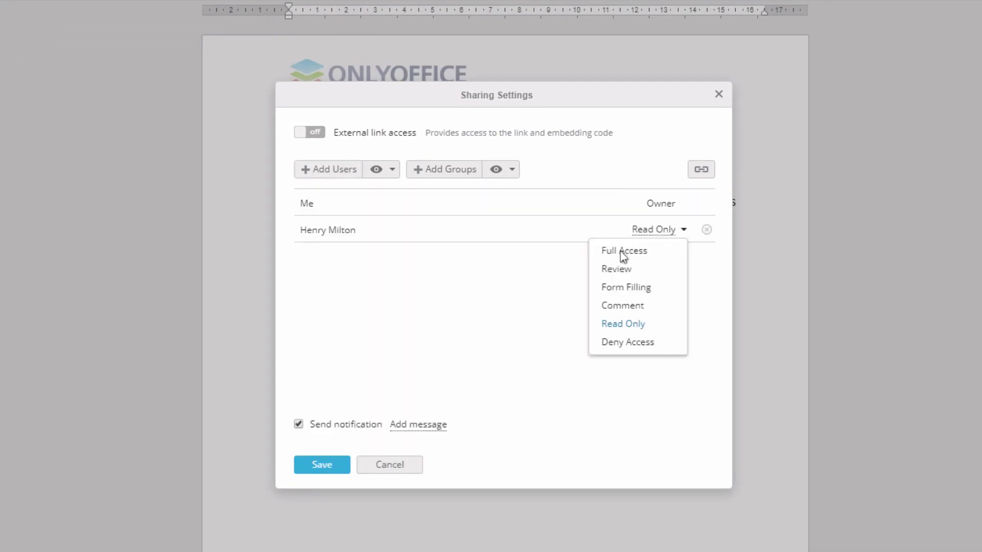
click(622, 251)
click(322, 465)
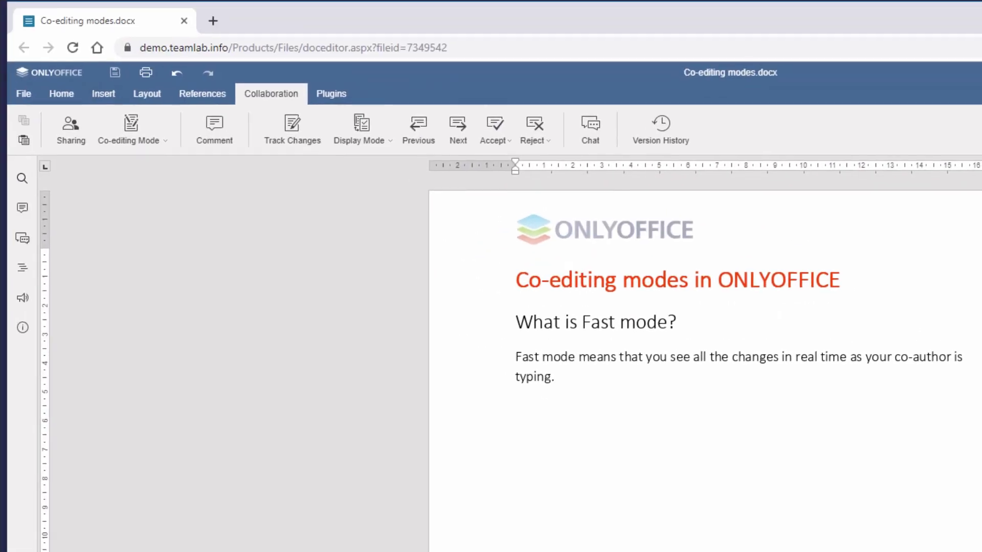
- Switch co-editing to Strict, then set Co-editing Mode back to Fast in Advanced Settings and apply
click(167, 149)
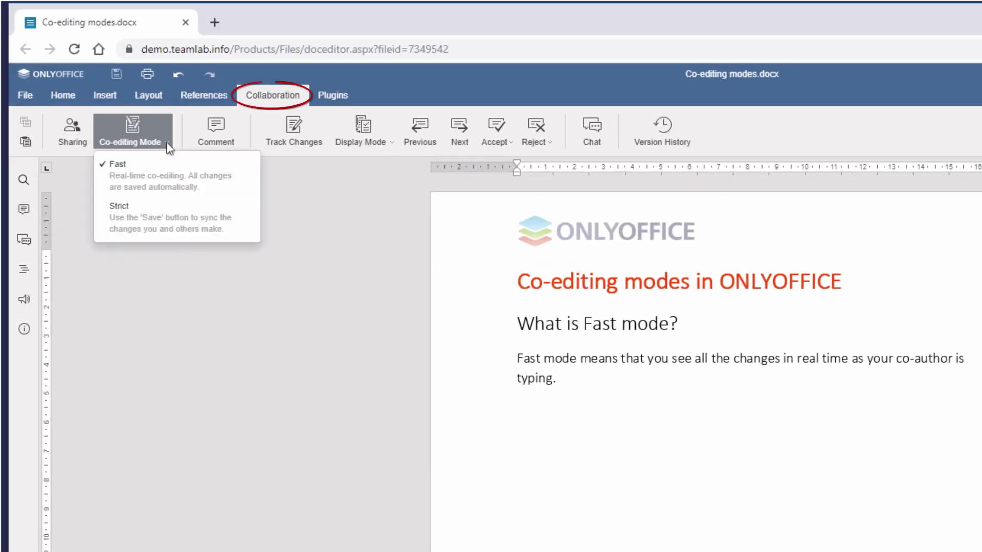
click(167, 217)
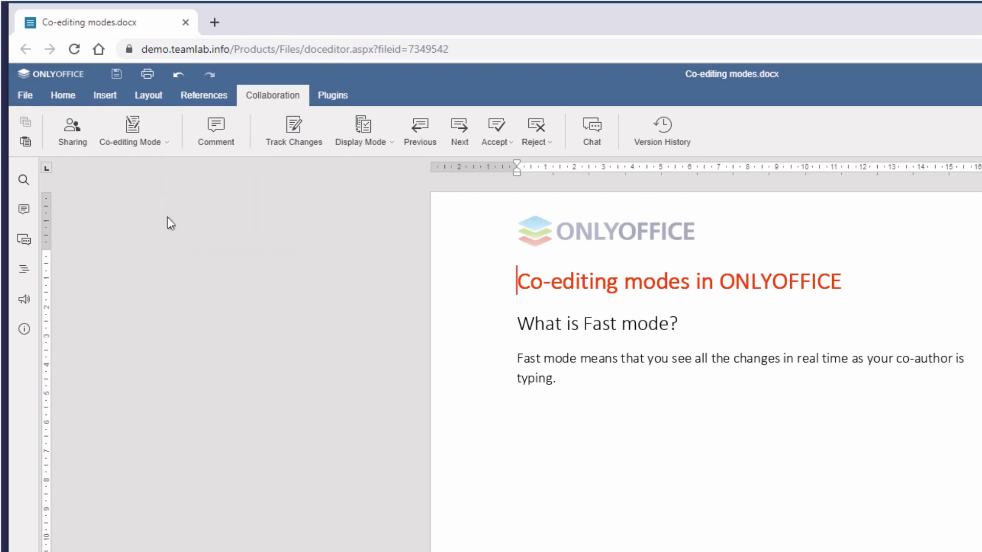
click(27, 98)
click(68, 434)
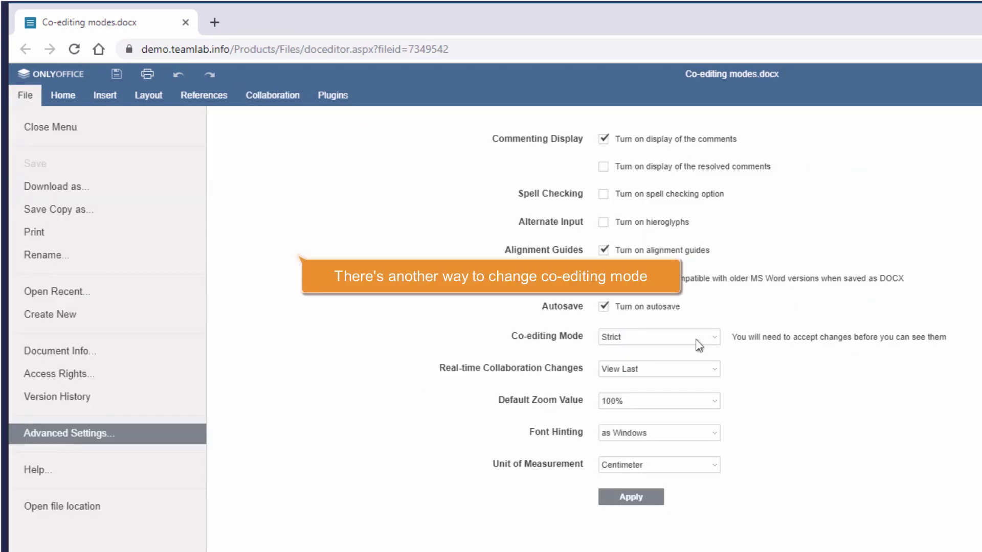
click(714, 343)
click(627, 359)
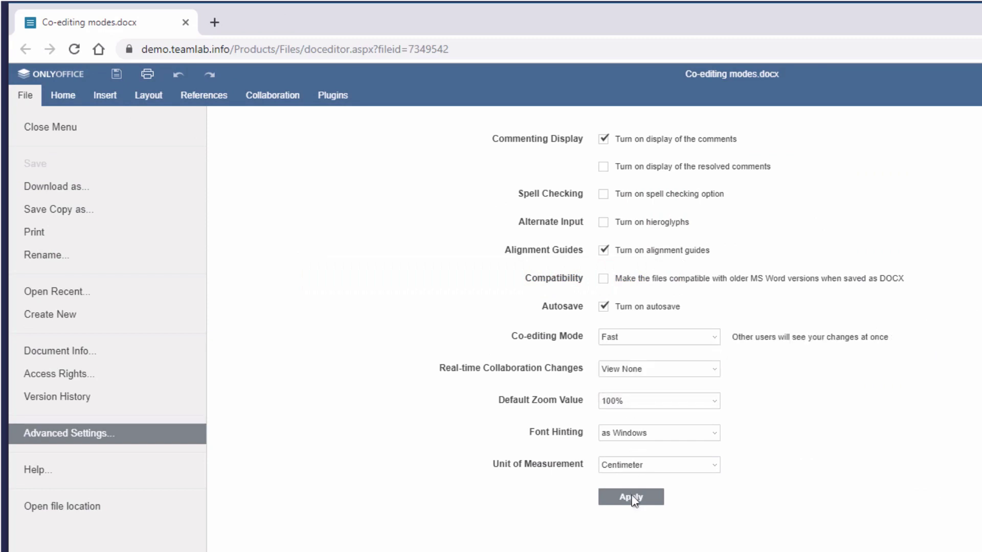
click(631, 498)
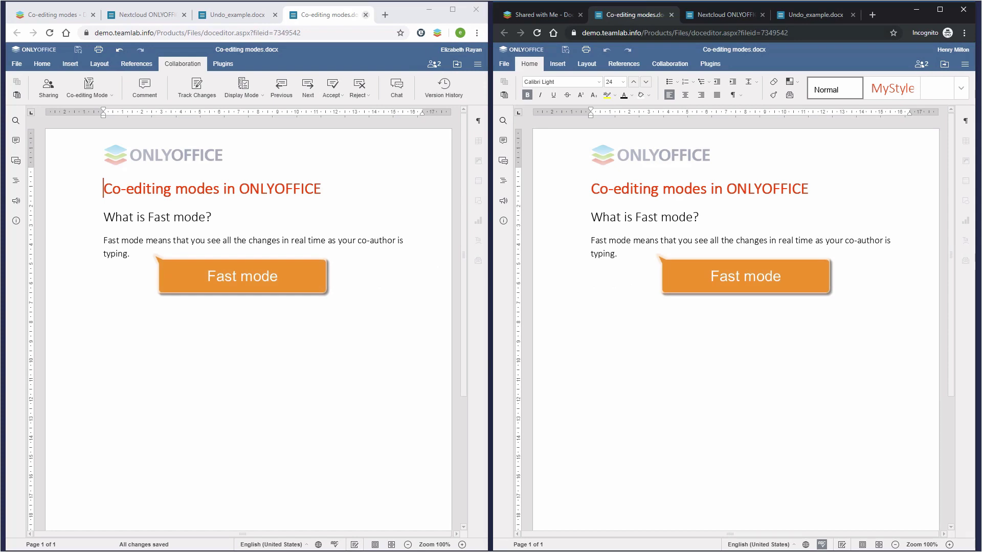
- Add a 'Perks of Fast mode' heading after 'typing.' followed by three dash-bulleted perks
click(130, 254)
key(Return)
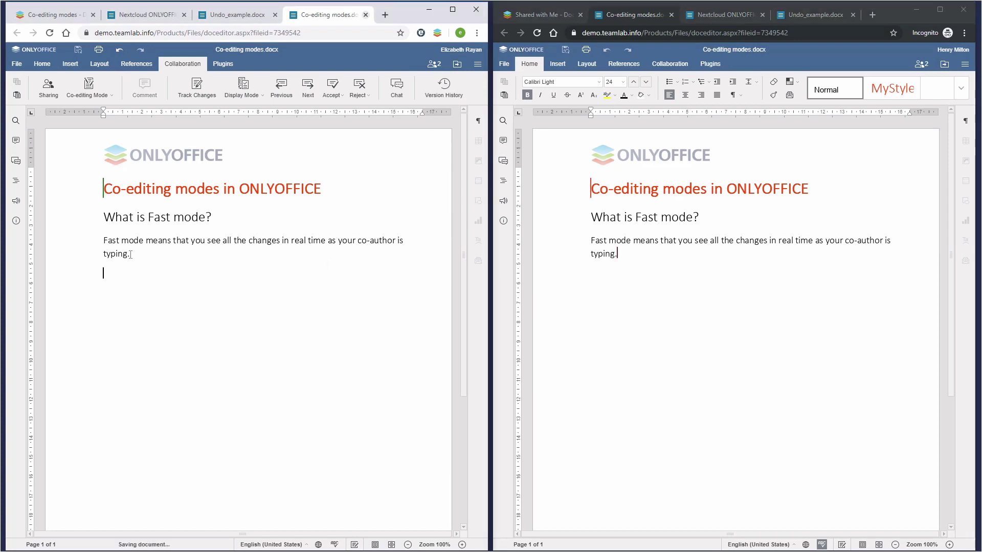
text(Perks of Fast mode)
key(Return)
text(- Looks)
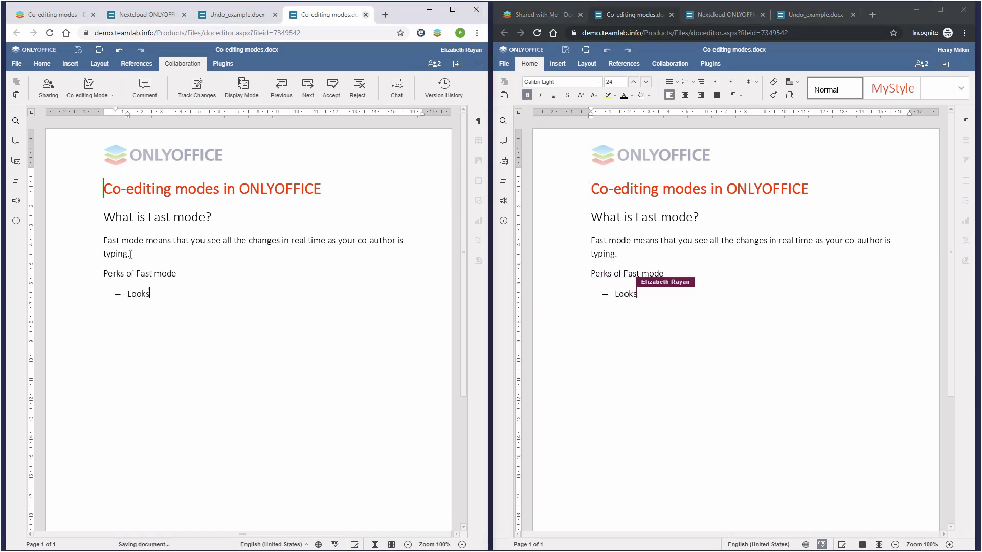
text( impressive.)
key(Return)
text(Good for brainstr)
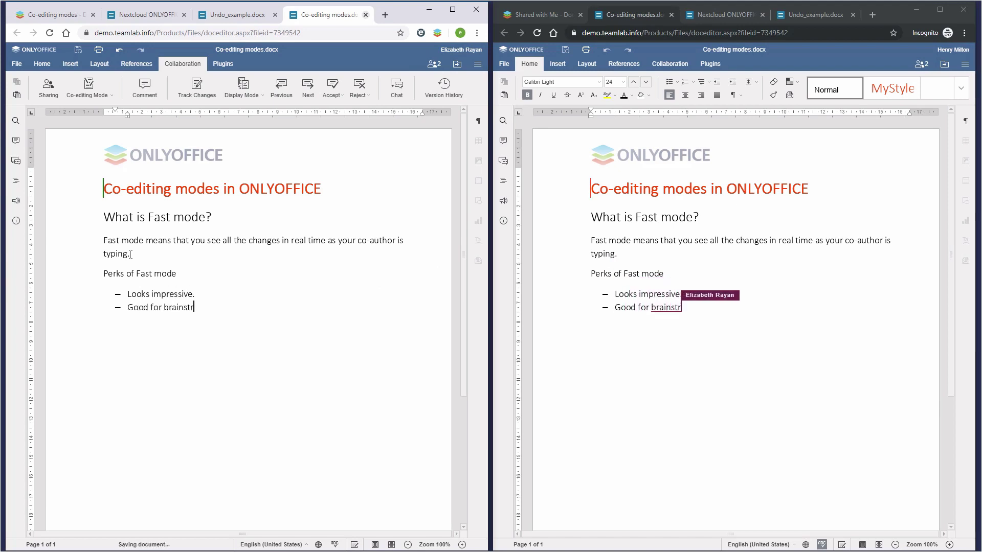
text(ming)
key(Return)
text(Convenient for making app)
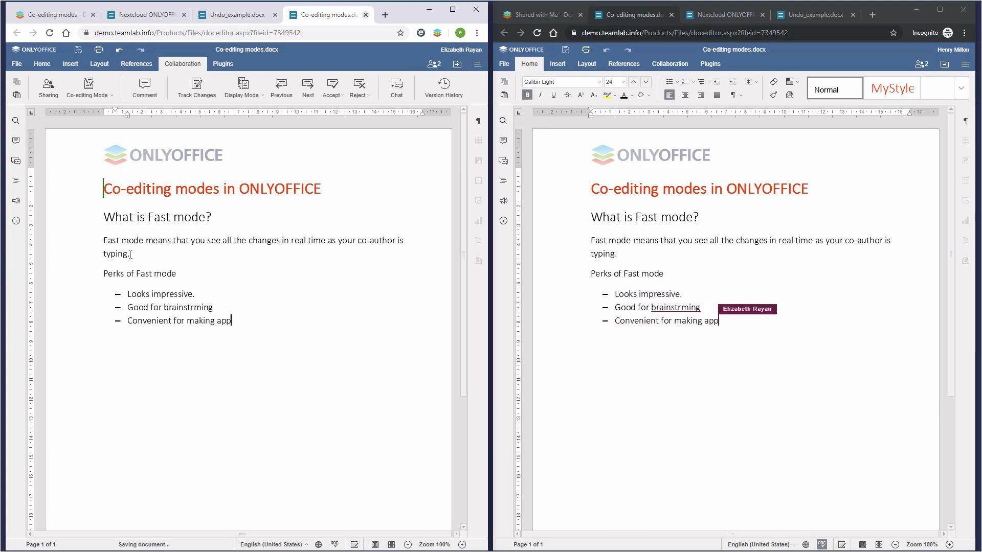
click(678, 306)
text(oroving final cha)
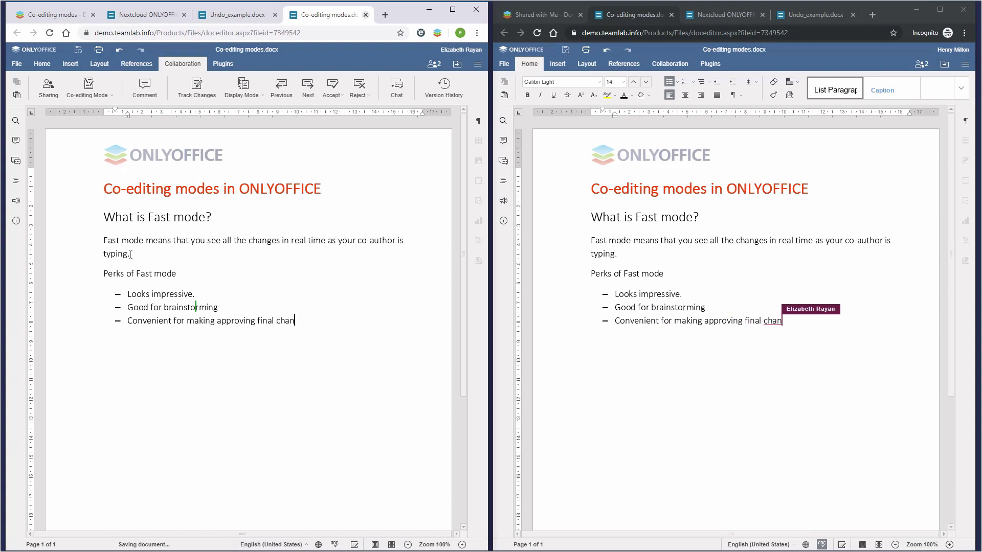
text(nges for the document.)
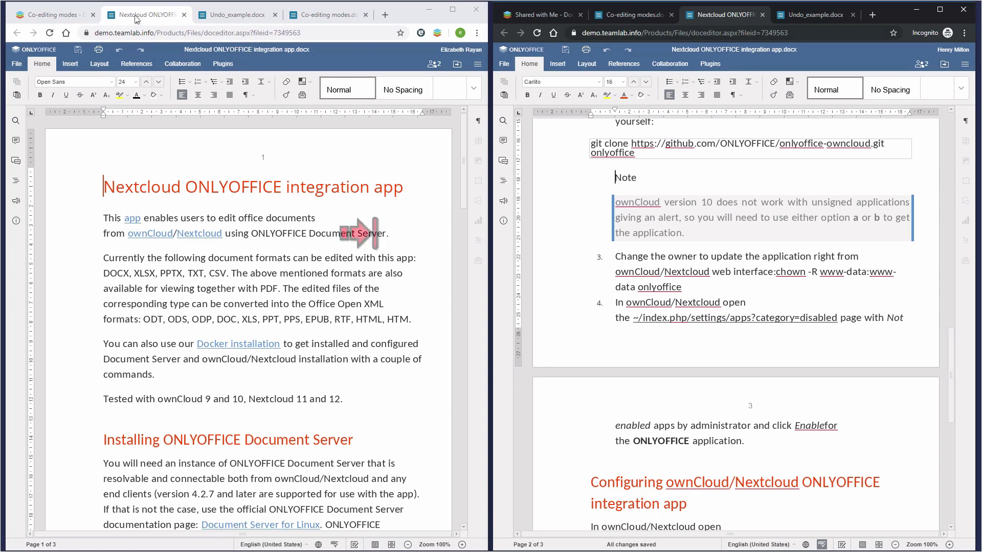
- Insert Nextcloud_ONLYOFFICE.png from file into a new paragraph below the integration document's intro
click(391, 236)
key(Return)
click(71, 67)
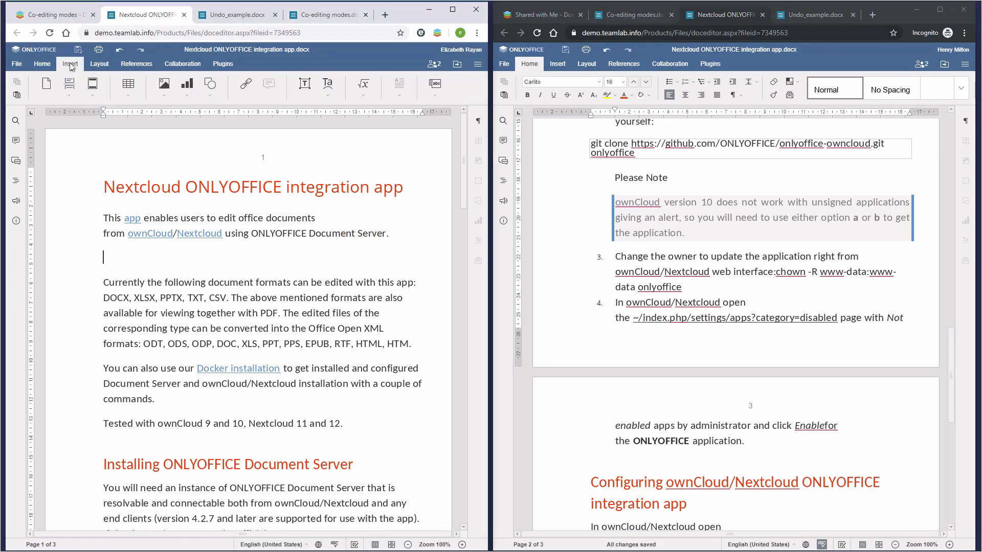
click(165, 97)
click(180, 108)
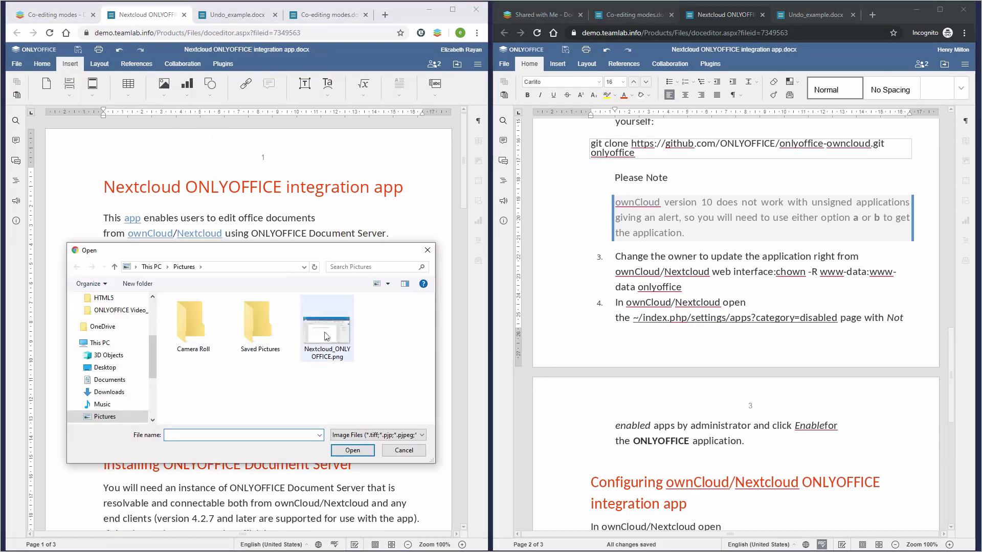
click(328, 334)
click(352, 450)
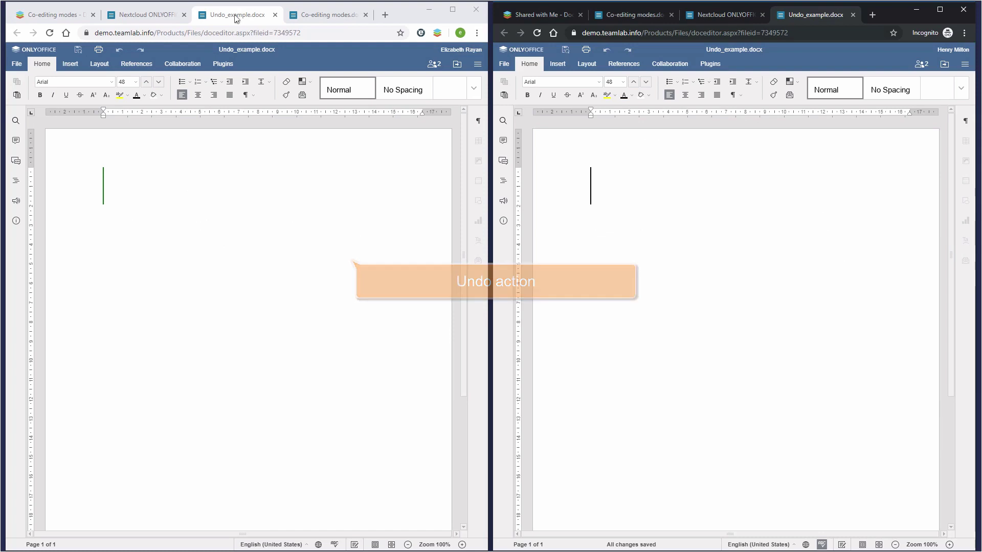
- Type 10 and have the co-author add 24 to make 1024, then undo once so it reads 124
click(236, 18)
text(10)
key(alt+Tab)
text(2)
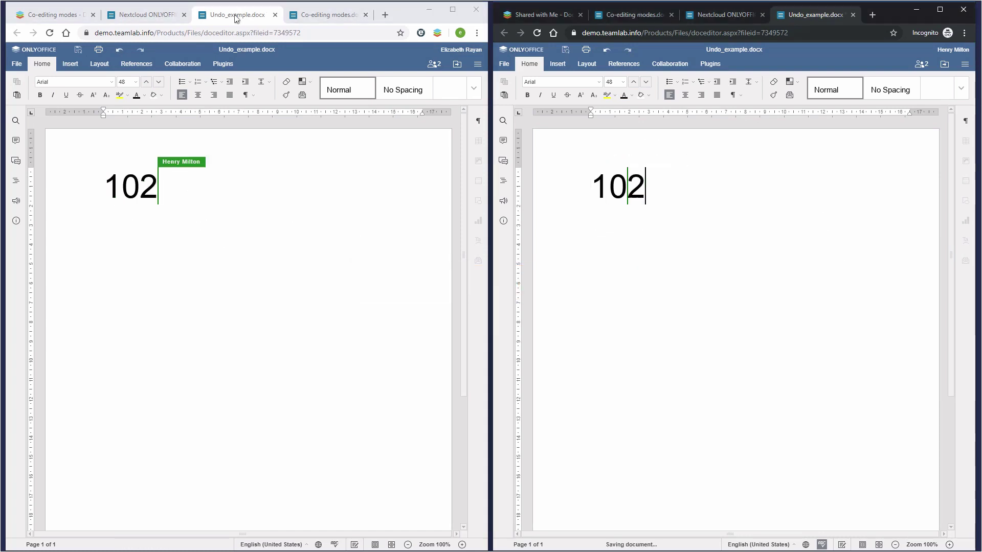
text(4)
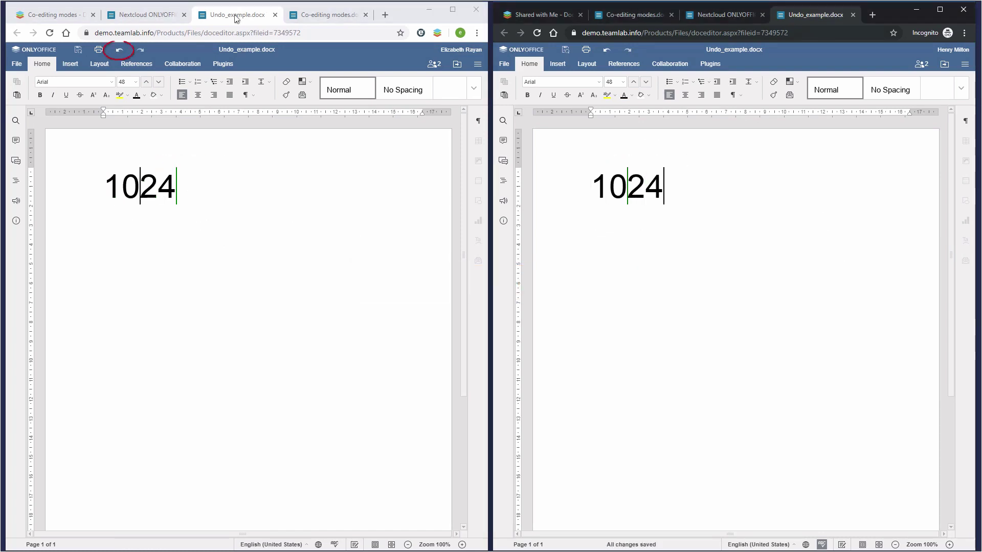
click(119, 49)
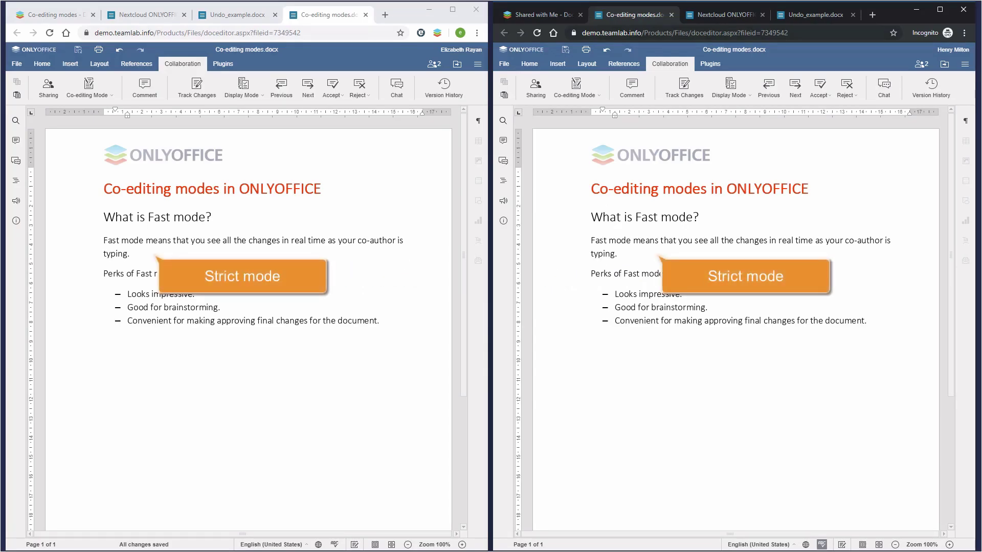
- Add a 'Perks of Strict mode' heading below the list, and type 'by default' in the right editor
click(380, 321)
key(Return)
text(Pe)
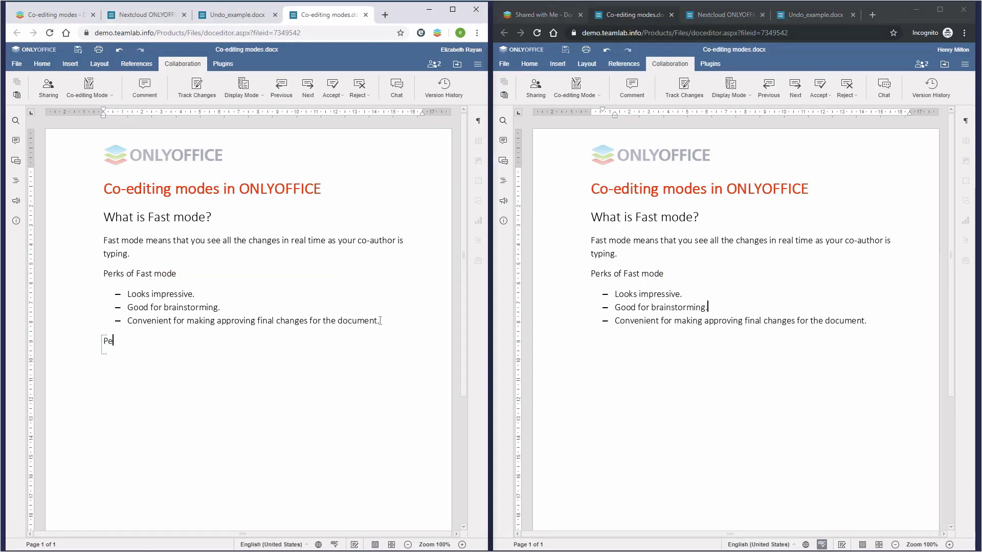
text(rks of )
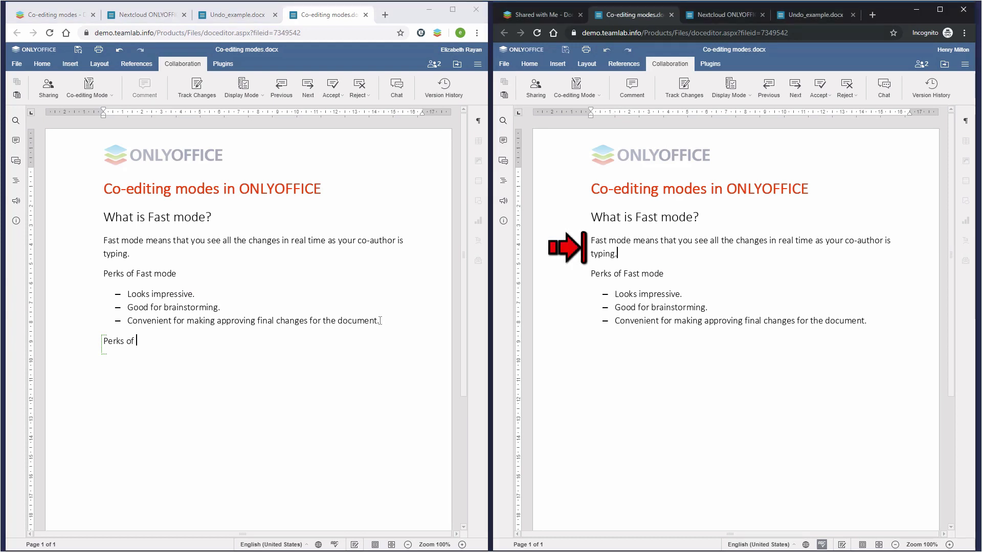
text( This mode is)
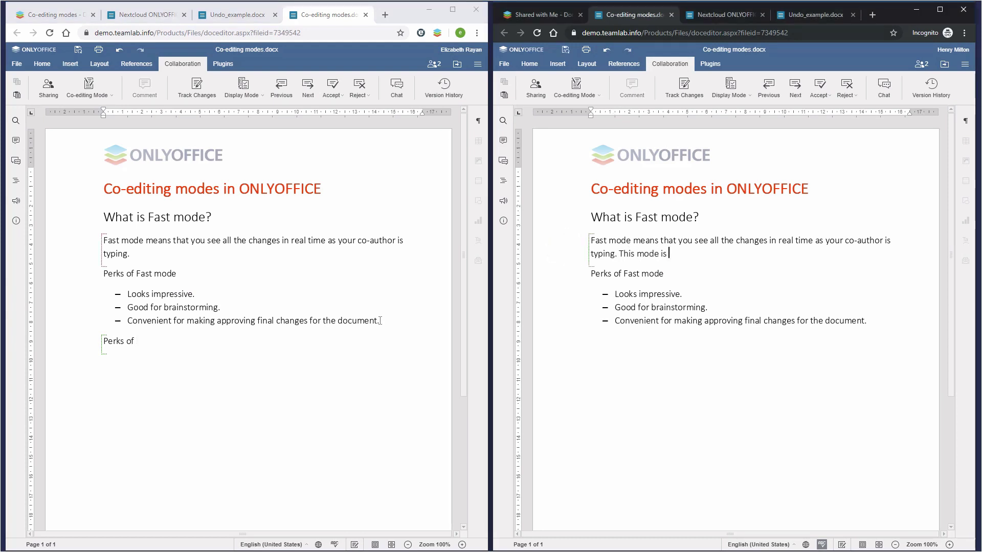
text( enabled)
key(alt+Tab)
text(Strict mode)
key(alt+Tab)
text(by default)
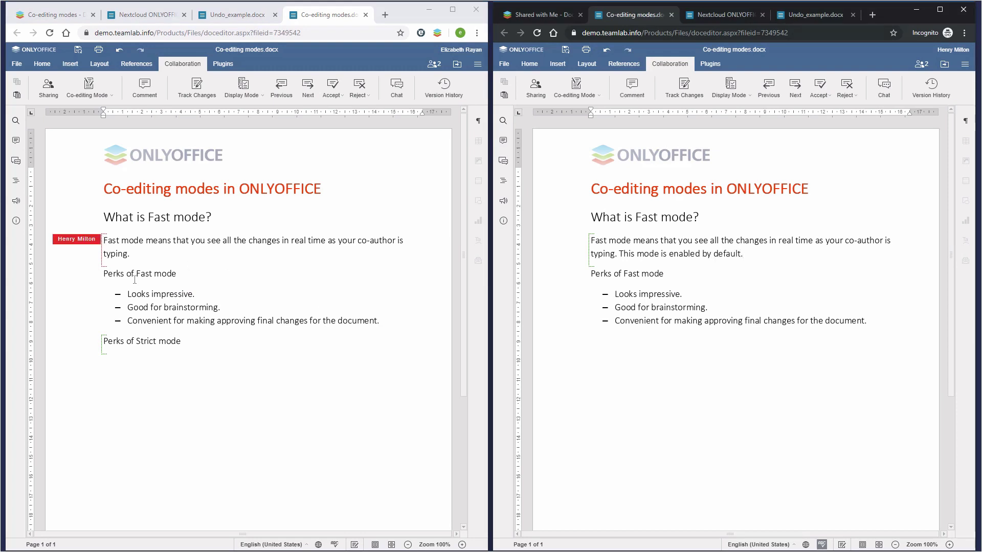
- Add a dash bullet with a Strict mode perk, then save both editors to sync their changes
key(alt+Tab)
key(Return)
text(- Work)
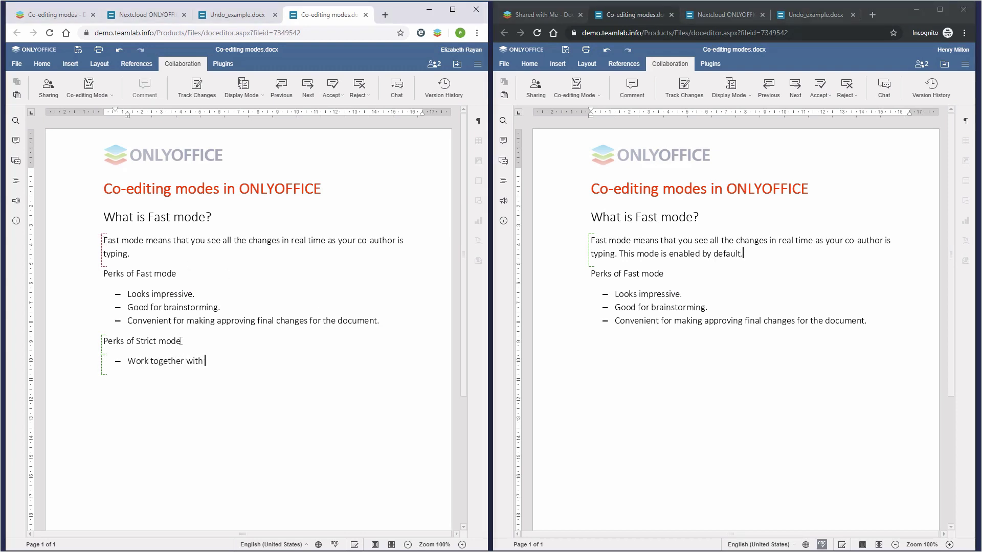
text(teammates in one doc at the sa)
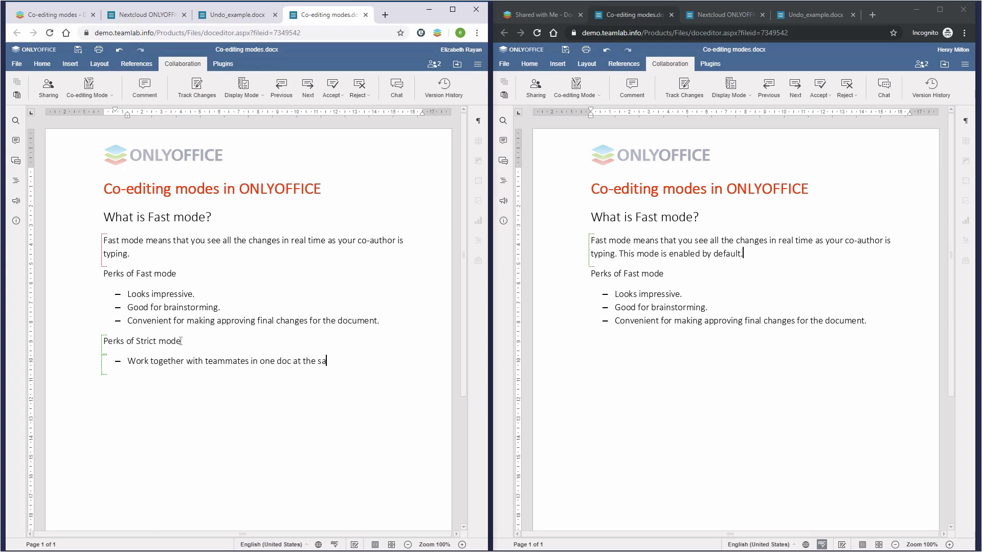
text(me time, but stay concentrated)
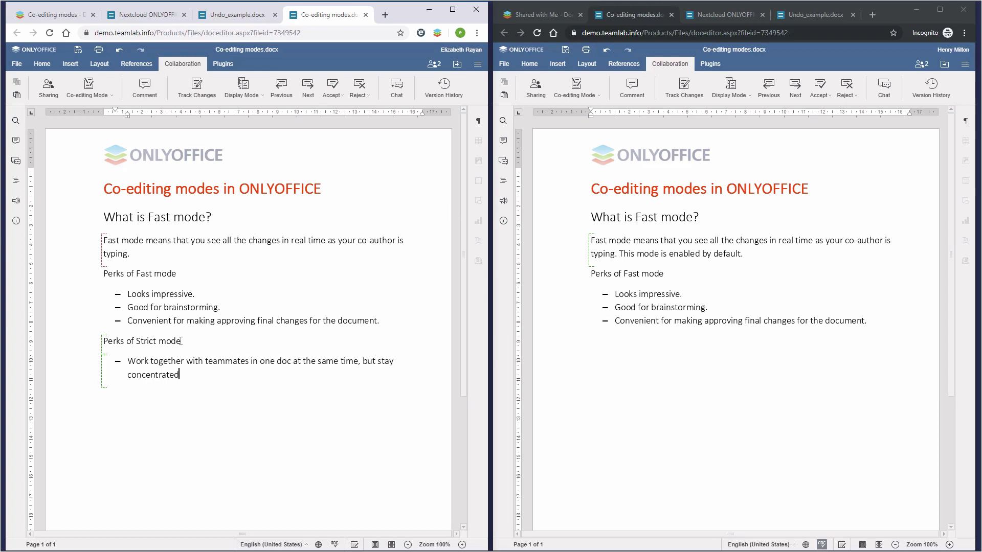
text(r part.)
key(alt+Tab)
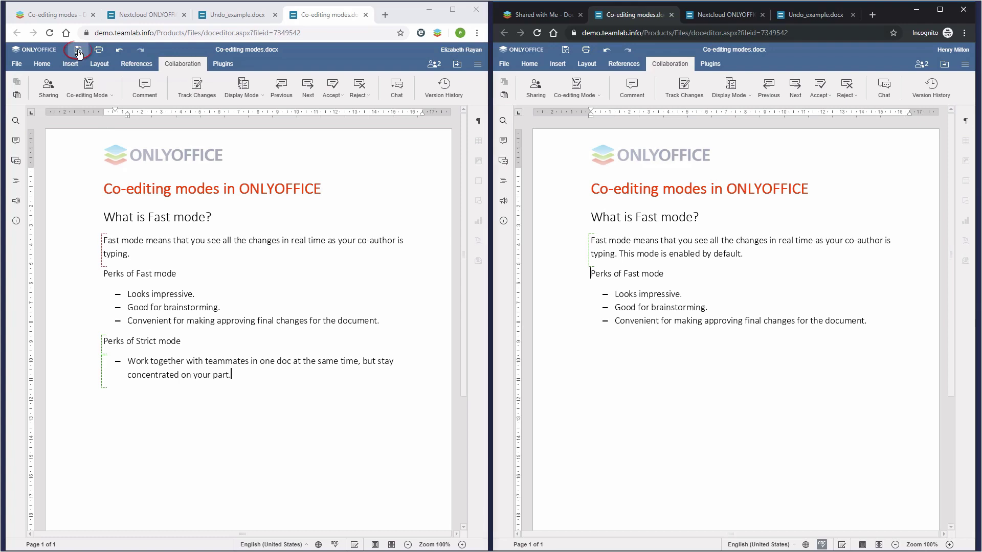
click(77, 49)
click(565, 51)
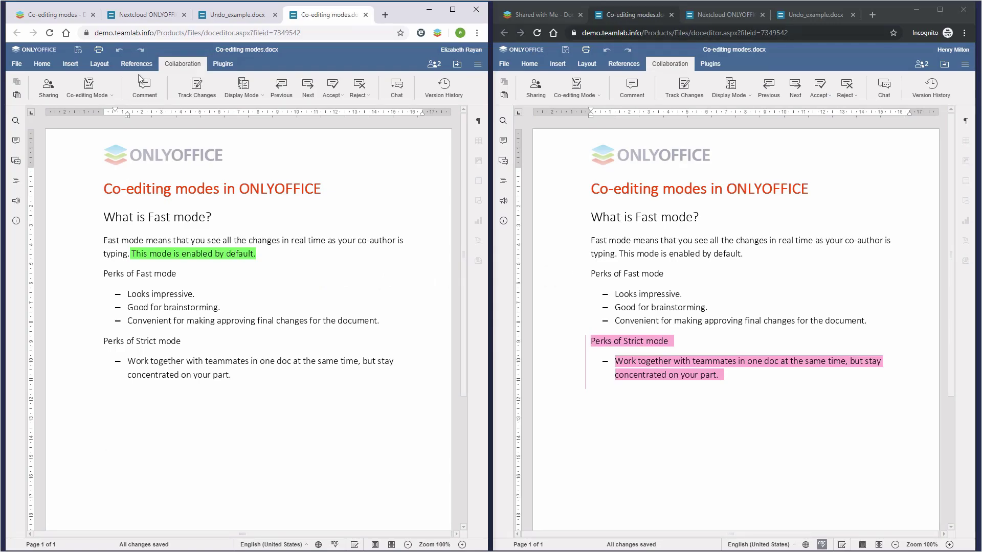
- In the Nextcloud document, add the (+) menu sentence and a How it works paragraph, saving with Ctrl+S
click(146, 15)
click(391, 233)
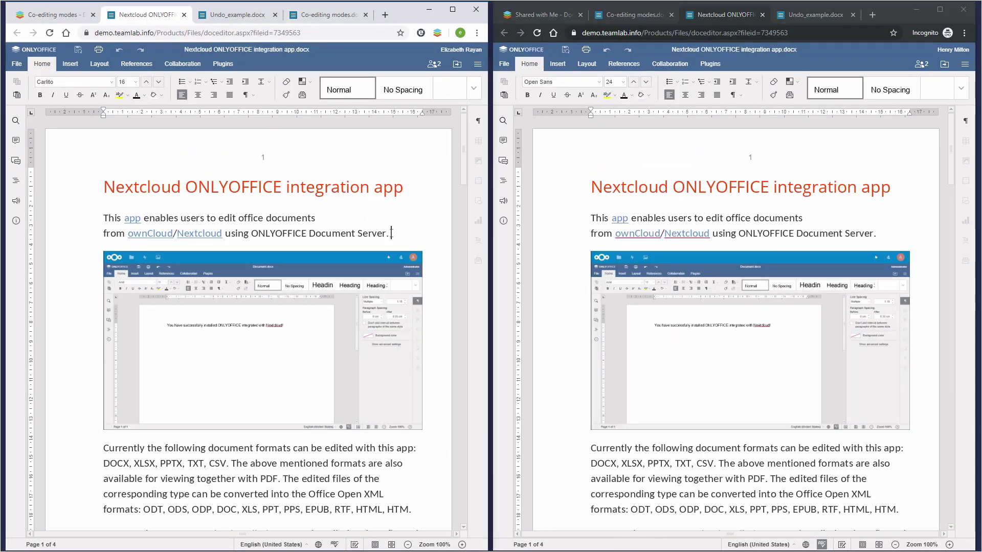
key(Return)
text(The app will create a)
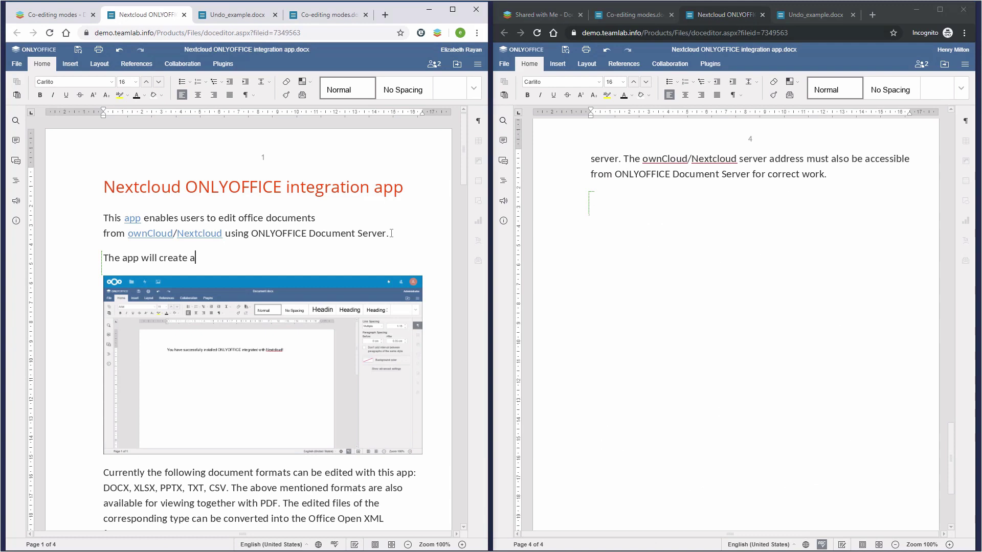
text(n item in the How it works)
key(Return)
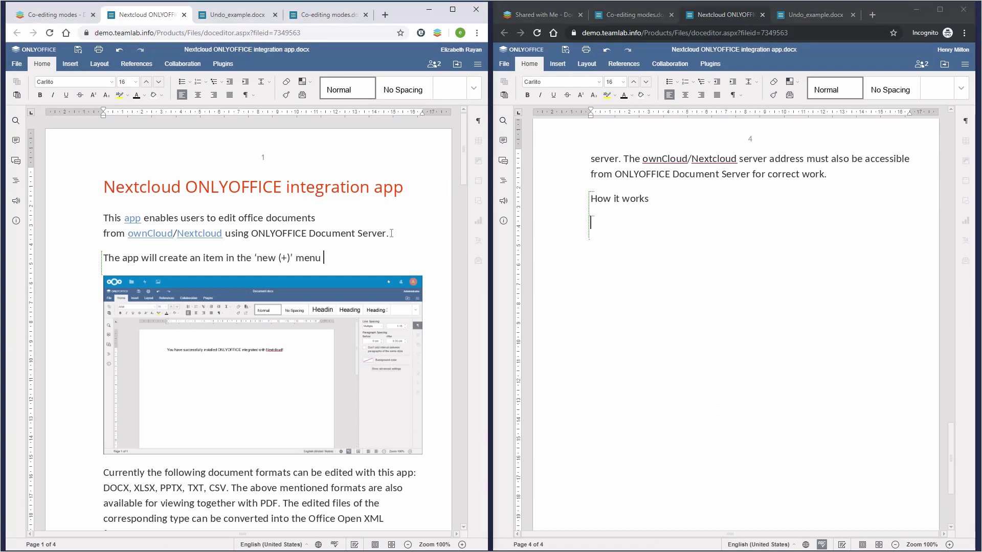
text(to create Documents, Spreadsheets, Presentations.)
key(alt+Tab)
text(Whe)
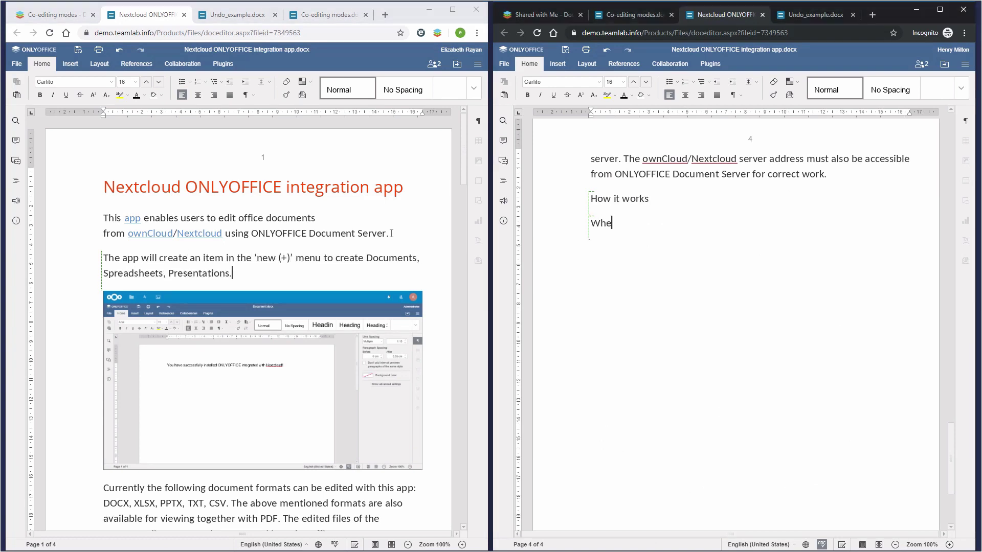
text(n creating a new file, the user clicks the Document, Spreads)
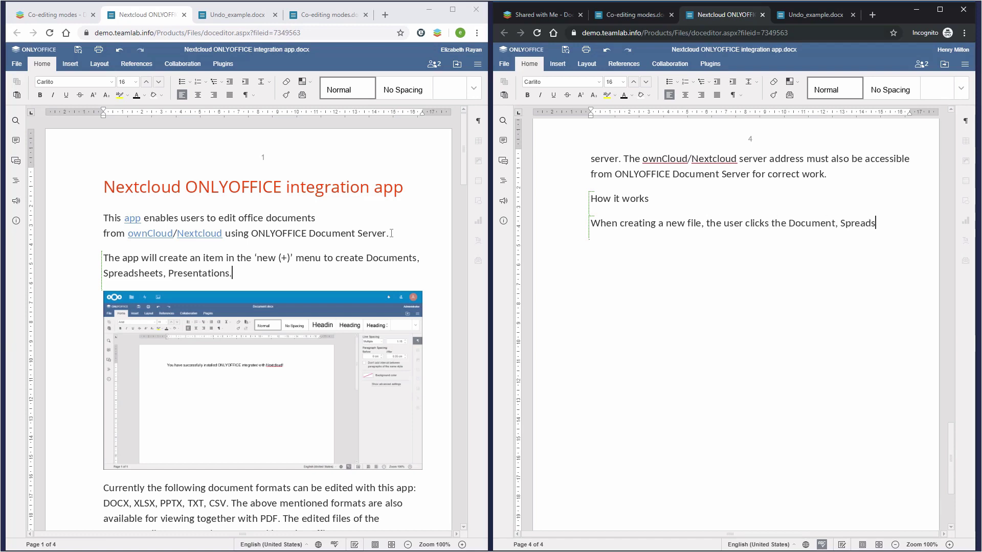
text(heet or Presentation menu item.)
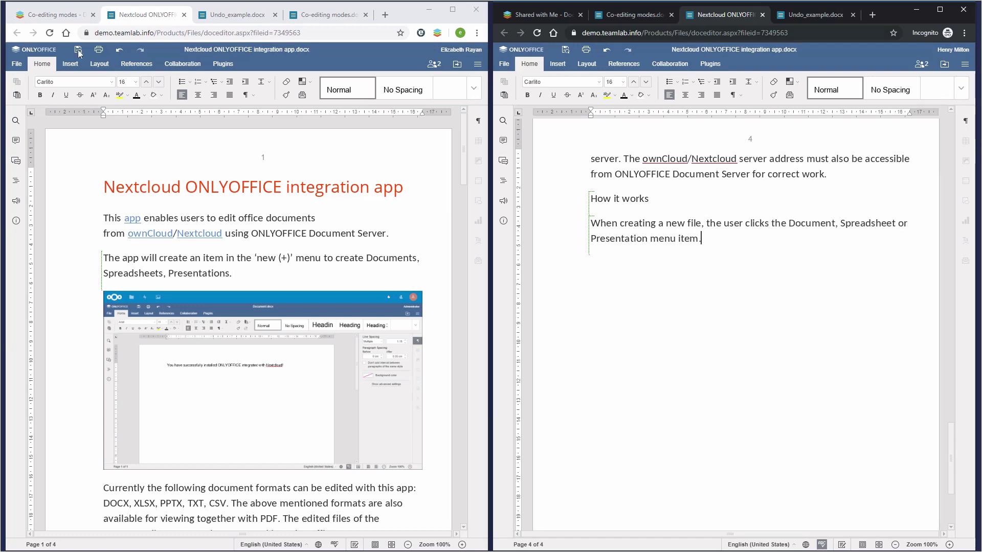
key(ctrl+s)
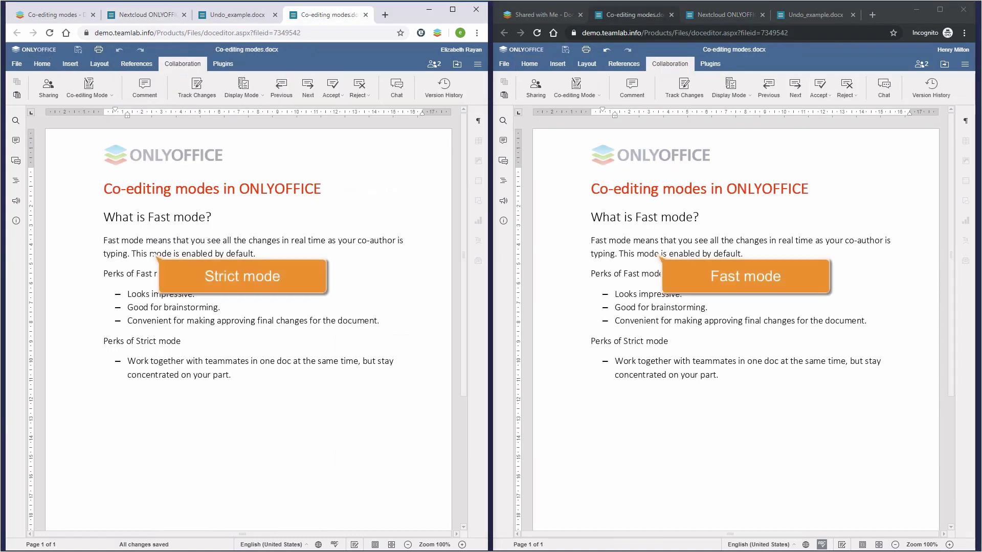
- Add 'I'm using Strict mode.' and the multi-page perk, extend the last Fast perk, and sync both editors
click(232, 375)
key(Return)
text(Strict mode.)
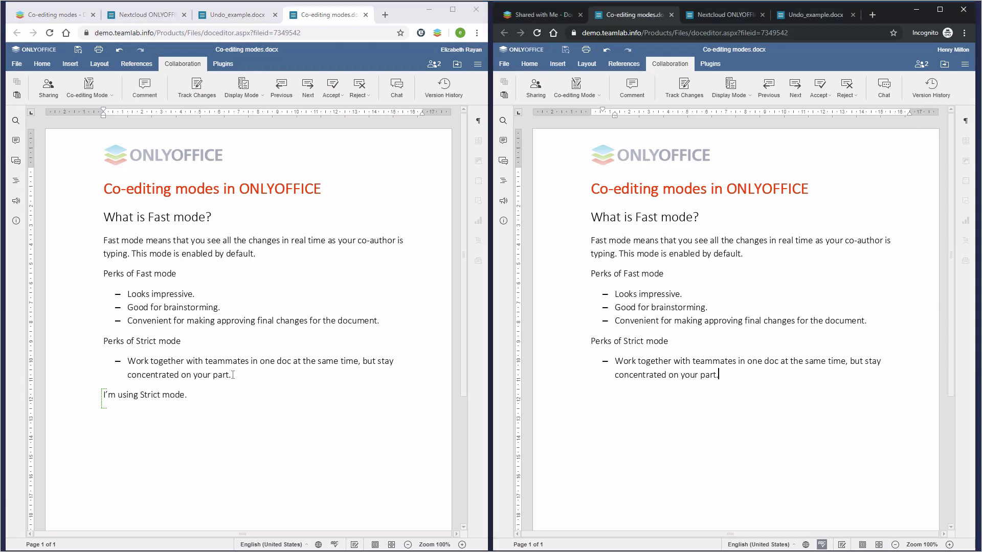
text(hen you need to)
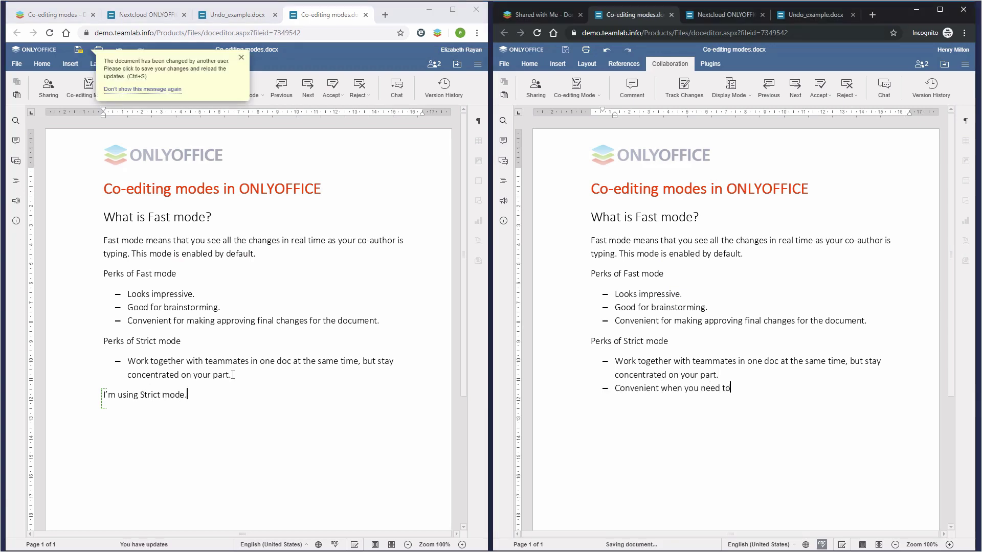
text(page docs.)
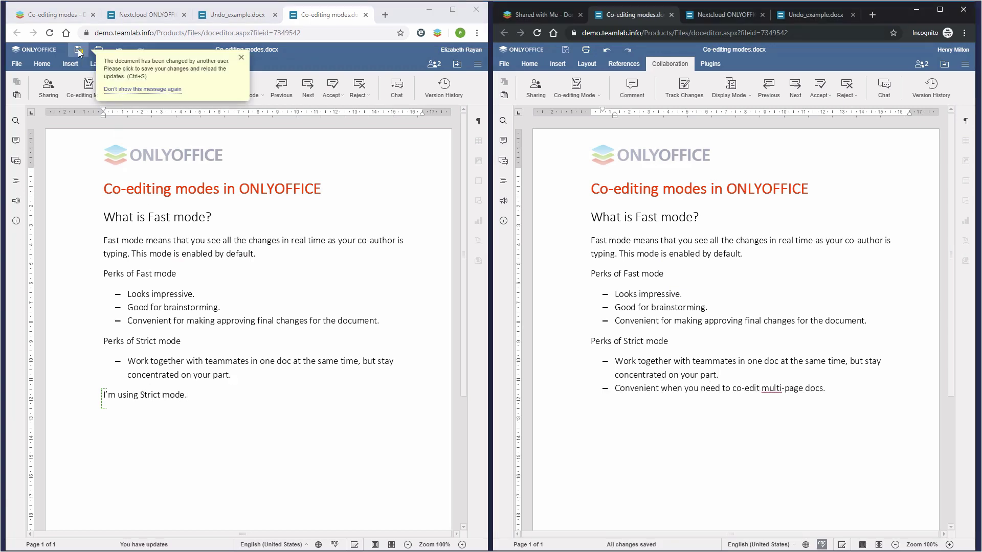
click(78, 49)
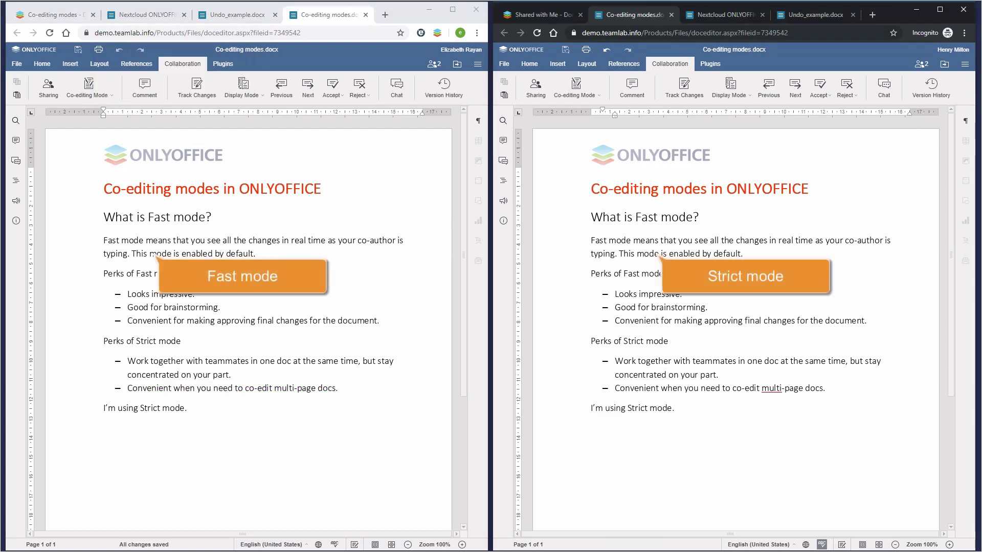
click(380, 320)
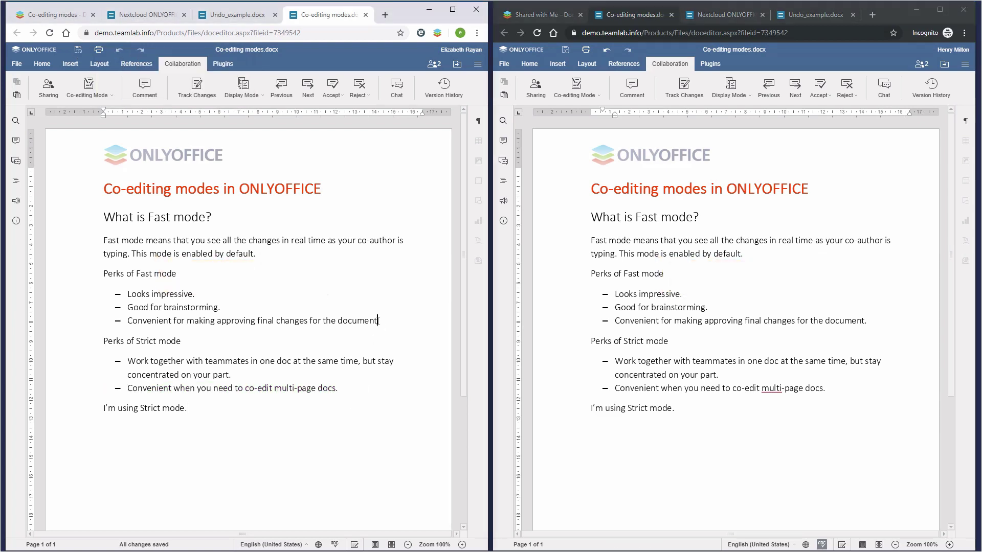
text( when you need to do it)
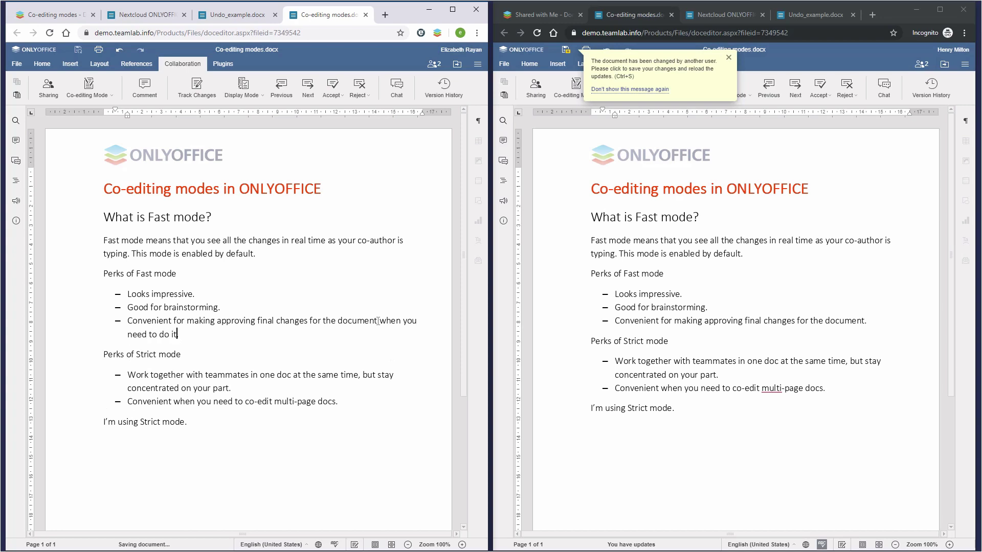
text( real quick.)
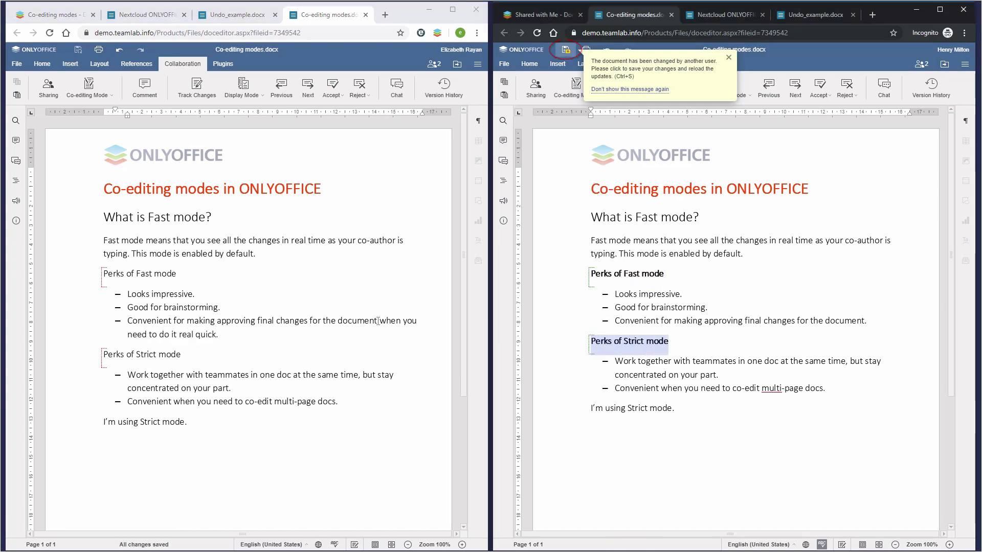
click(566, 50)
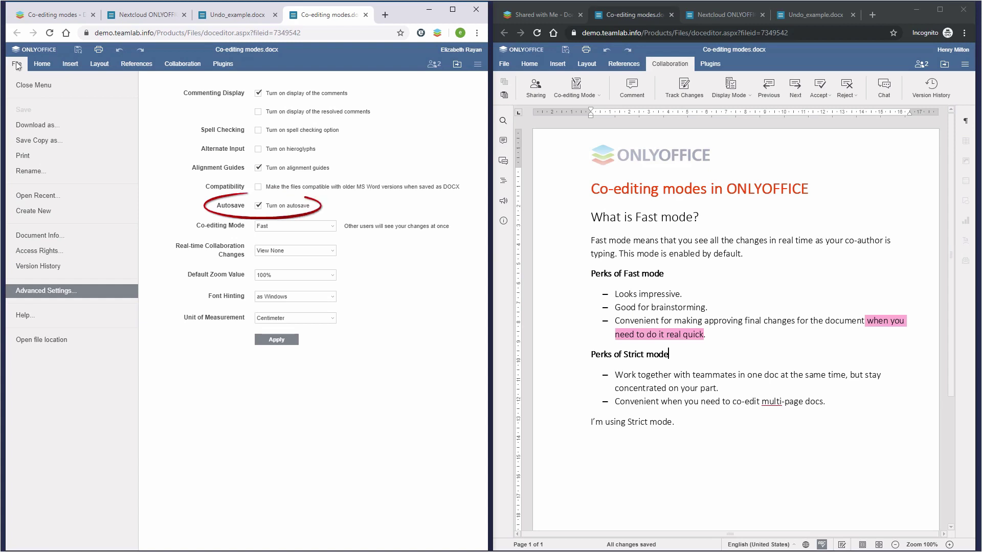
- Turn off 'Turn on autosave' and apply it, then reopen Advanced Settings to confirm
click(258, 206)
click(277, 350)
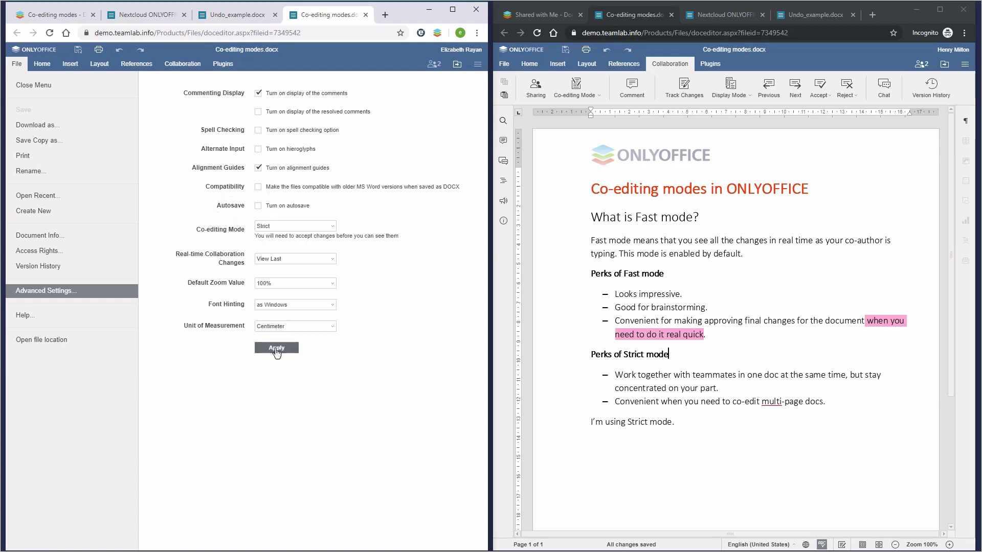
click(17, 65)
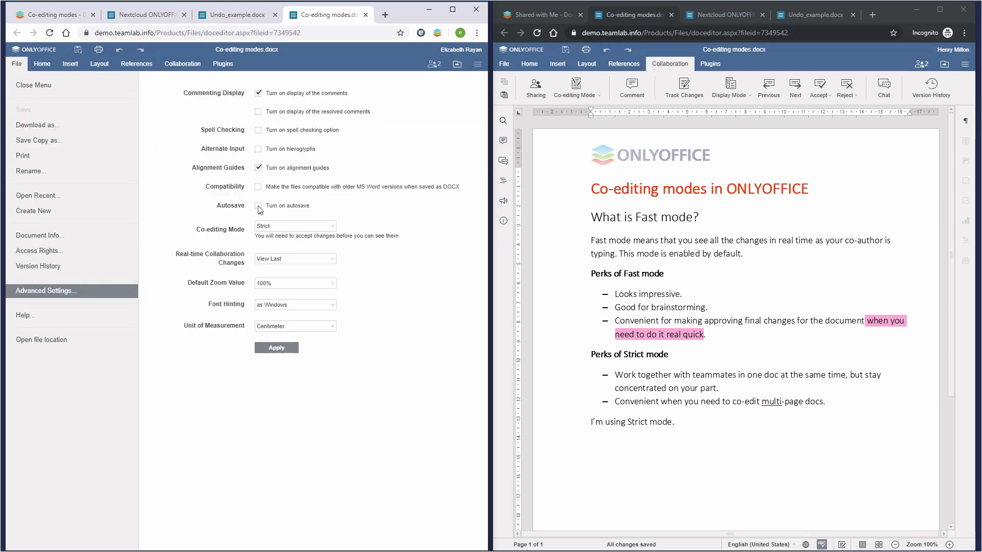